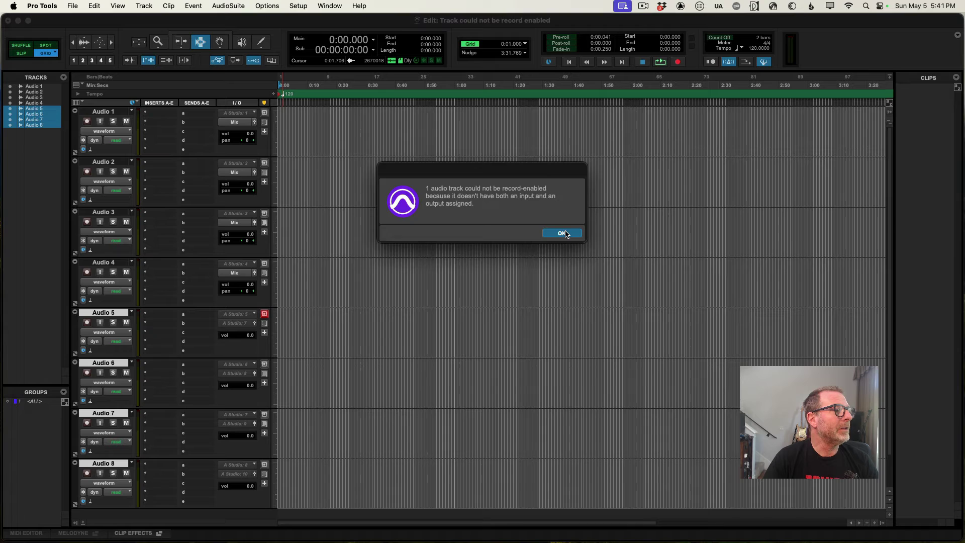
# Acknowledge the alert that a track lacking input and output couldn't be record-enabled.
pyautogui.click(566, 235)
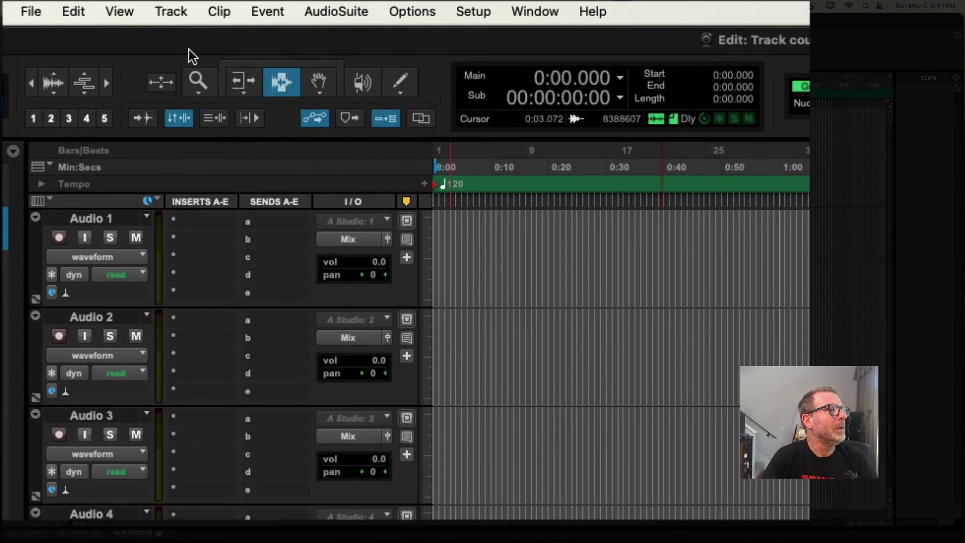
# Turn on the I/O column via View > Edit Window Views > I/O.
pyautogui.click(120, 11)
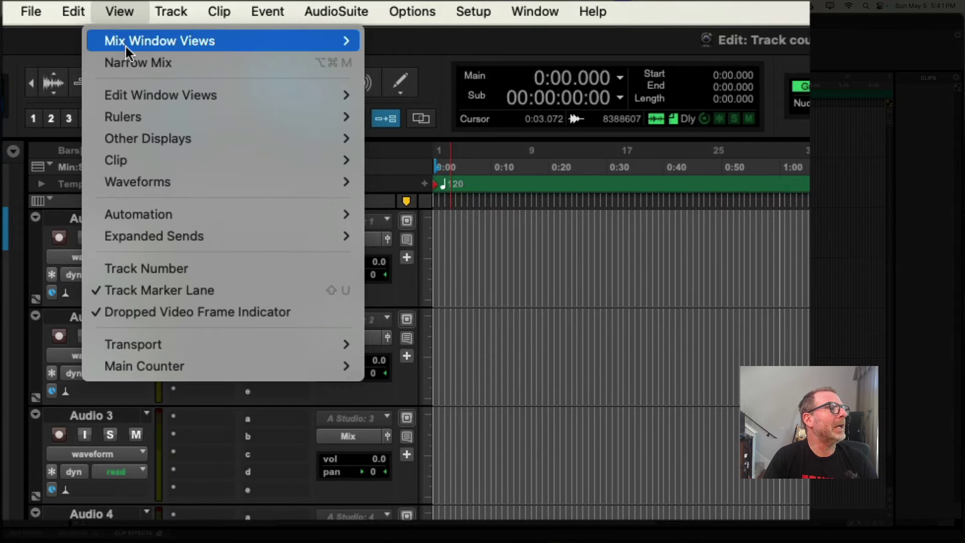
pyautogui.moveTo(125, 91)
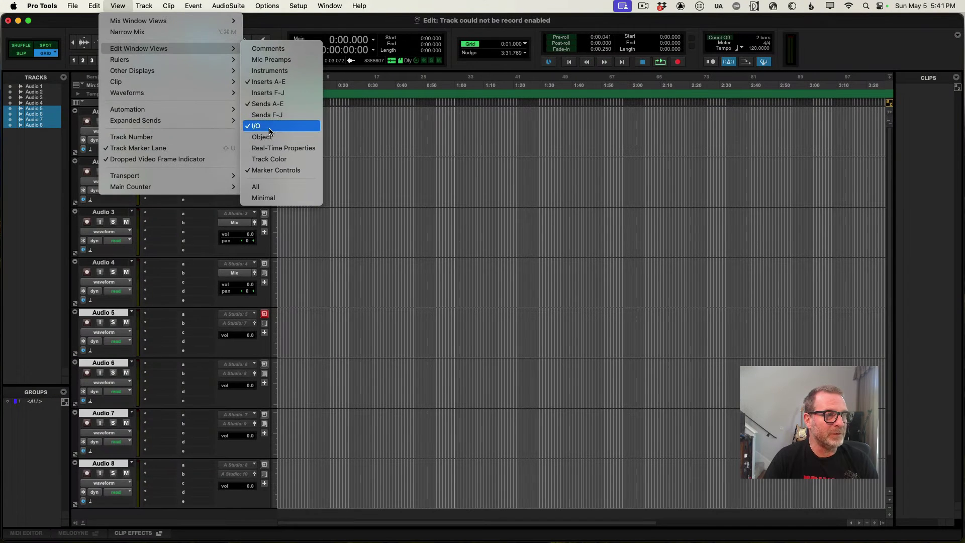
pyautogui.click(392, 246)
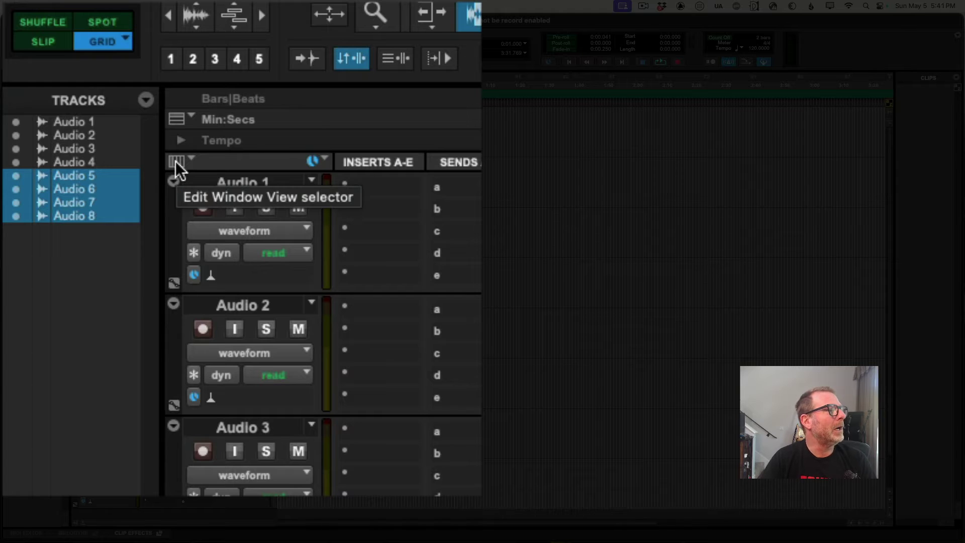
# Bring up the Edit Window View column checklist above the tracks.
pyautogui.click(176, 160)
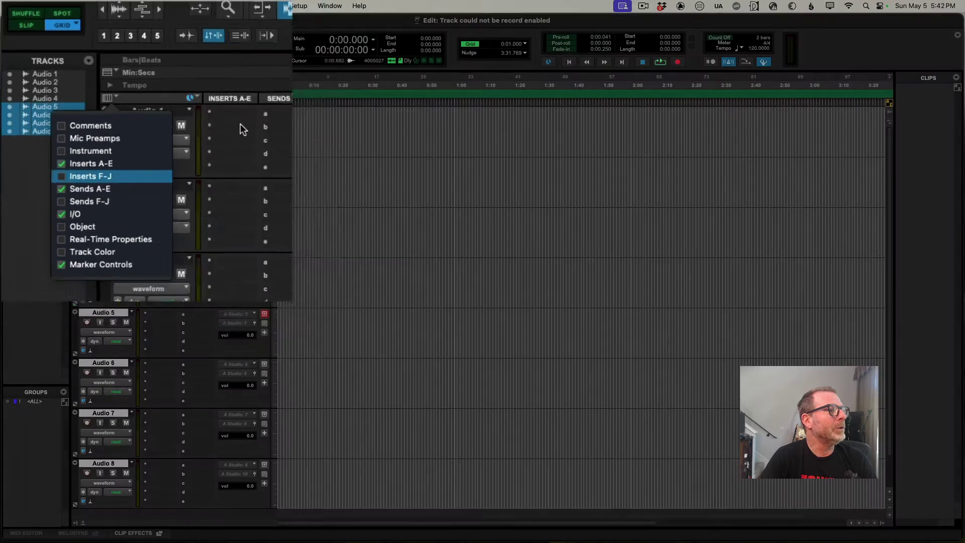
pyautogui.click(240, 129)
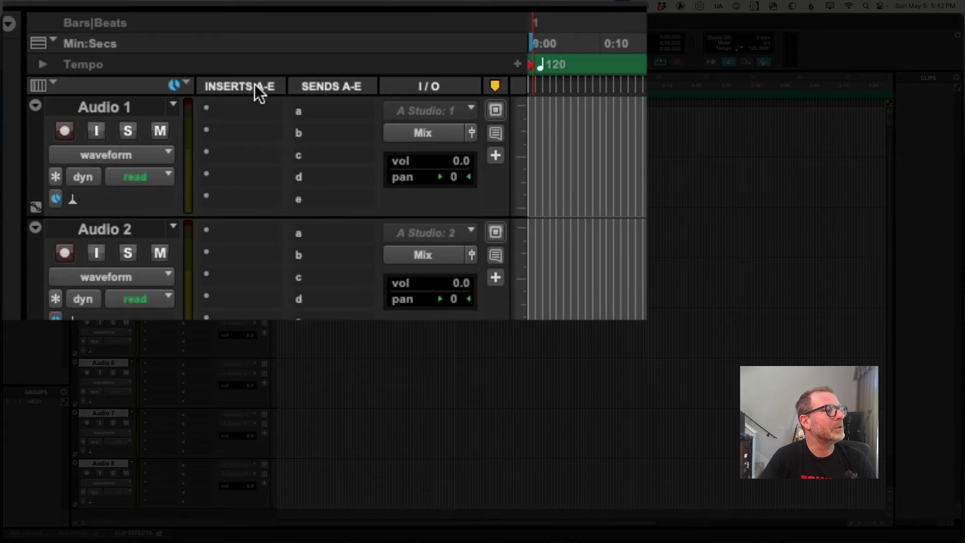
pyautogui.click(254, 84)
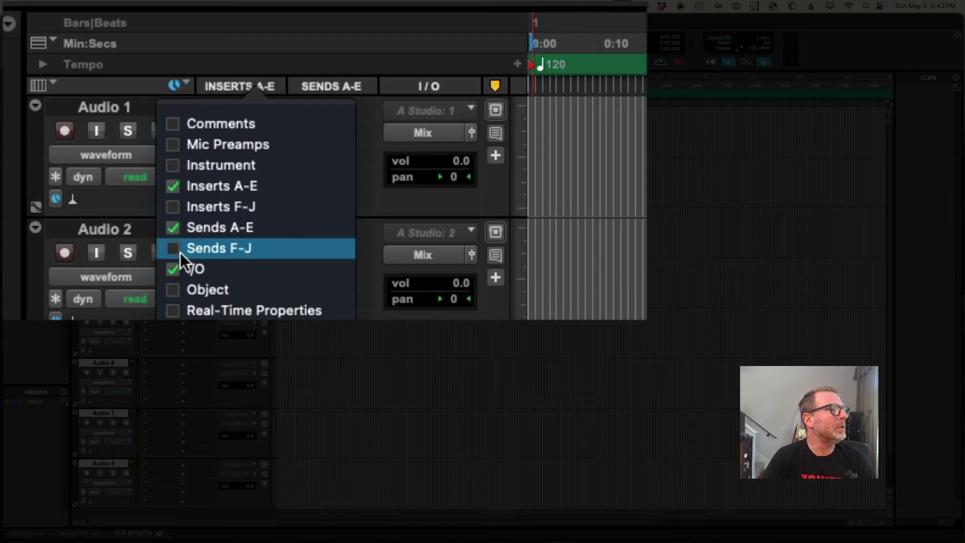
# Uncheck Sends A-E and Inserts A-E so only the I/O column remains.
pyautogui.click(173, 228)
pyautogui.click(171, 186)
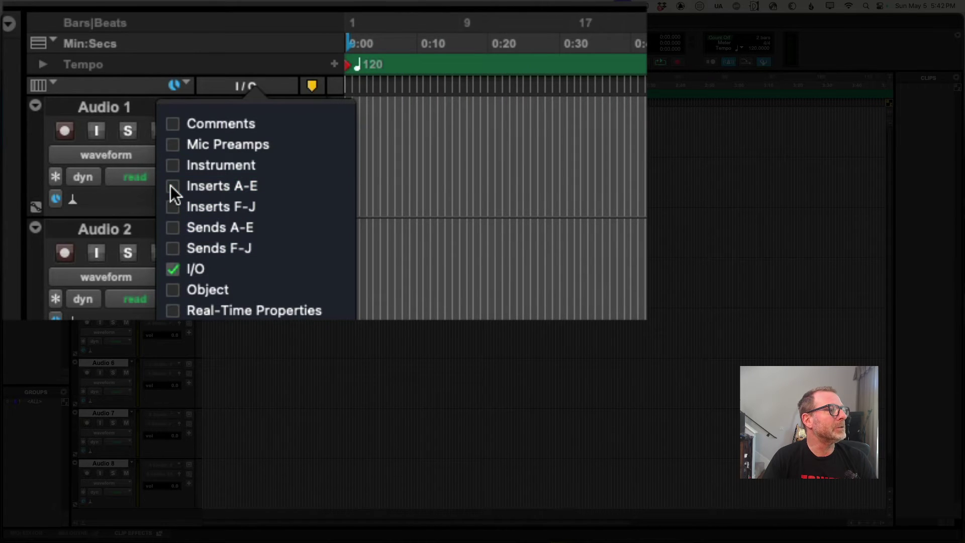
pyautogui.click(370, 120)
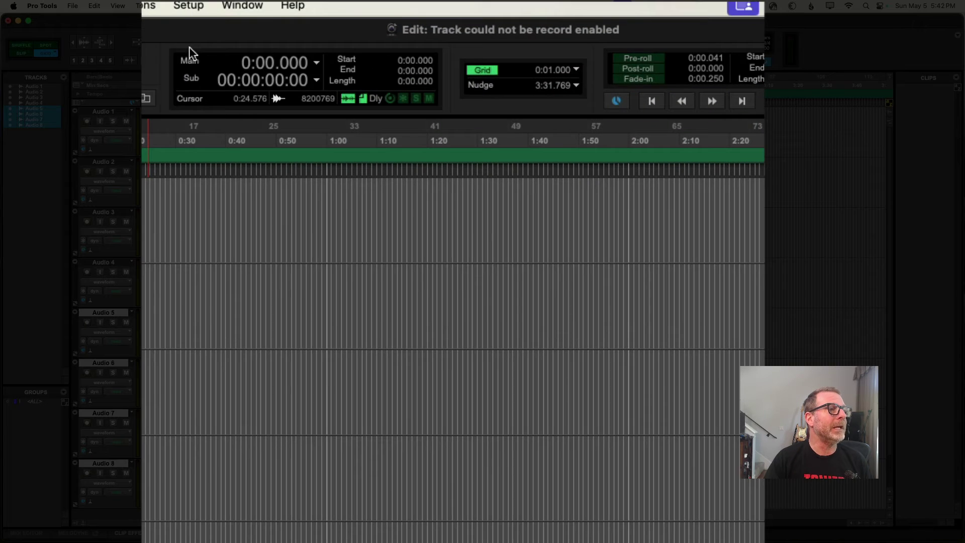
# Check the Playback Engine settings and close them unchanged.
pyautogui.click(190, 5)
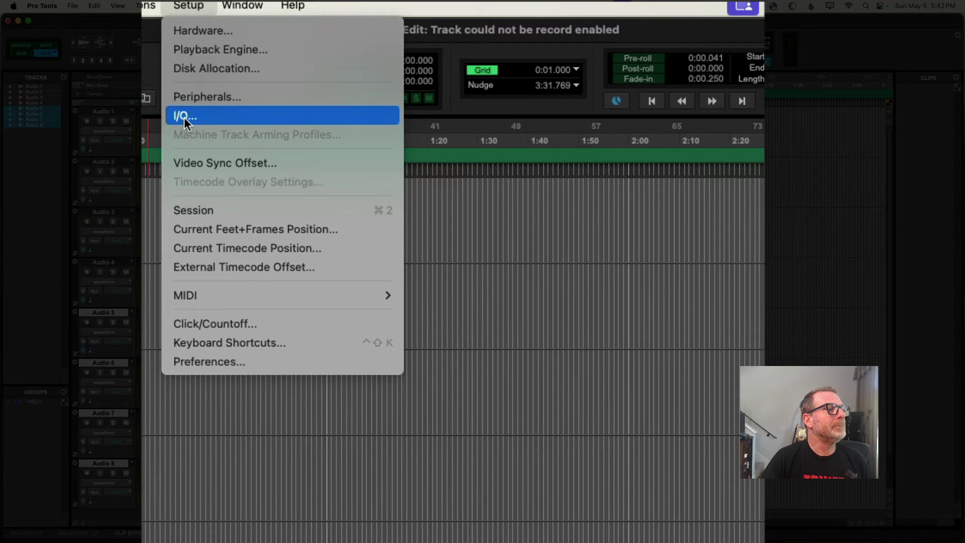
pyautogui.click(196, 51)
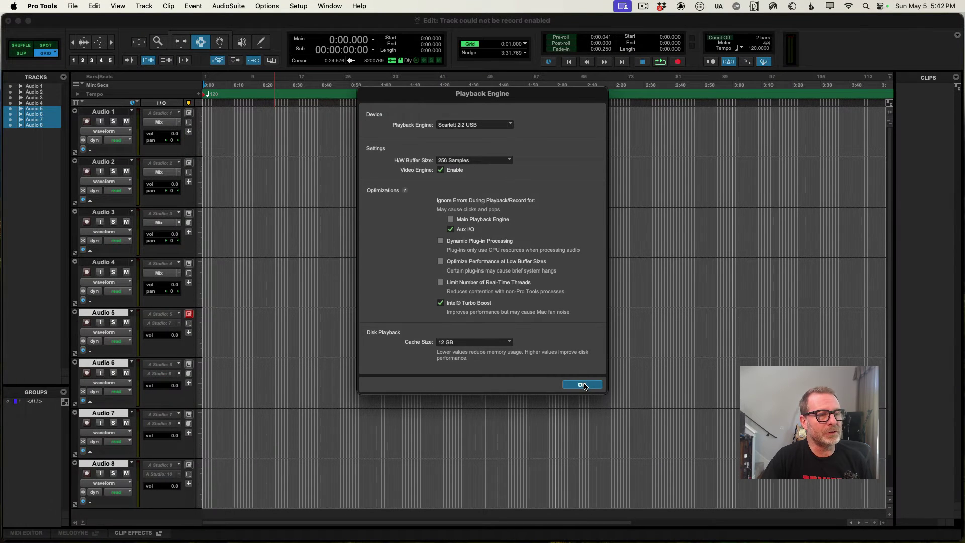
pyautogui.press('Return')
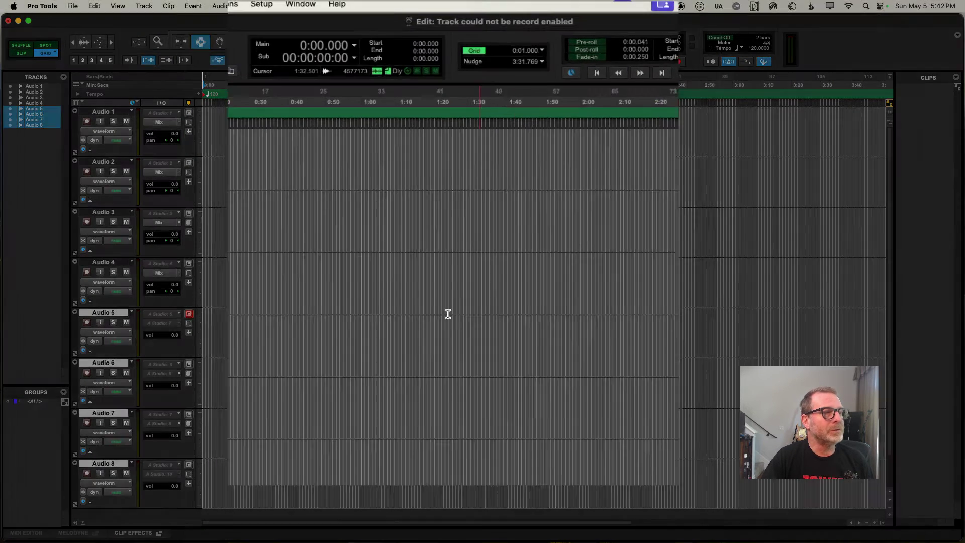
# In I/O Setup, toggle Show Last Saved Setup to compare saved and current input/output paths.
pyautogui.click(187, 7)
pyautogui.click(196, 120)
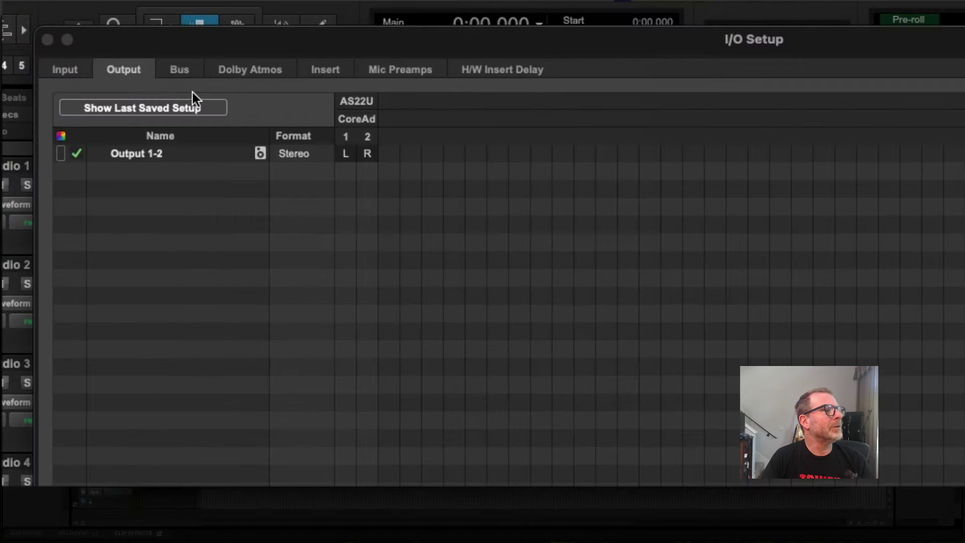
pyautogui.click(134, 64)
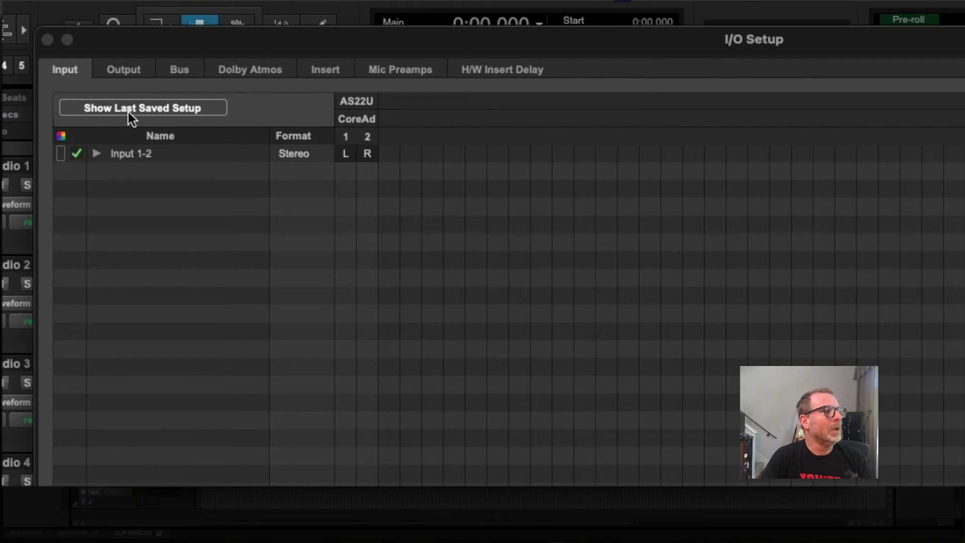
pyautogui.click(188, 107)
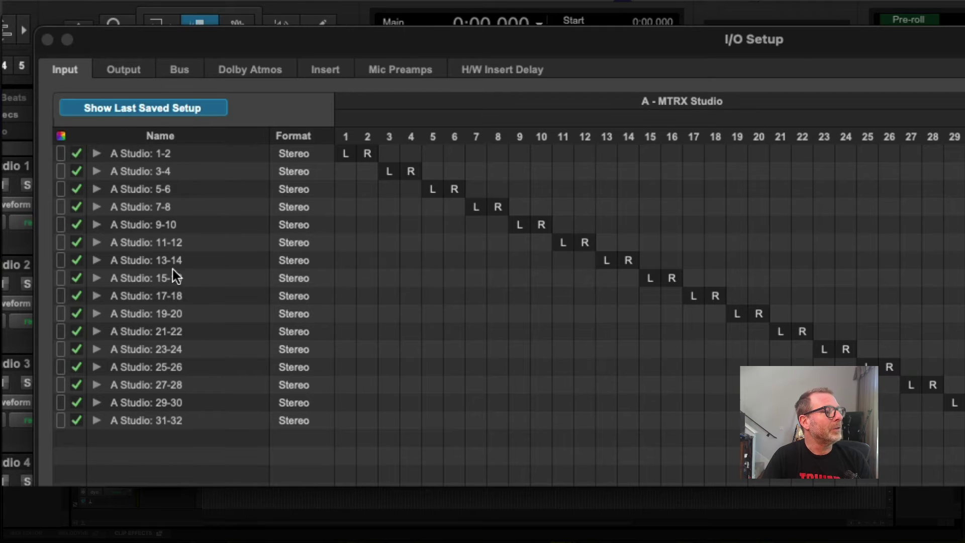
pyautogui.click(125, 66)
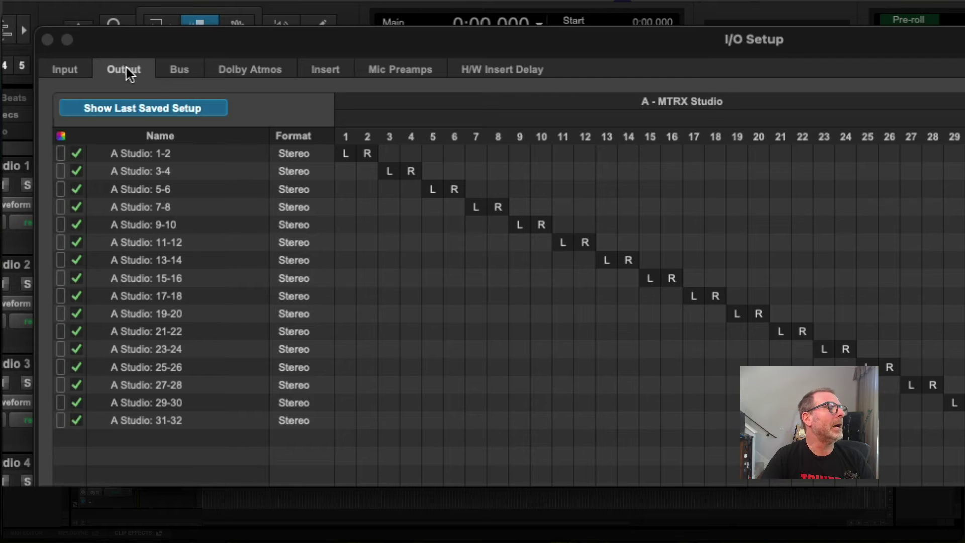
pyautogui.click(68, 71)
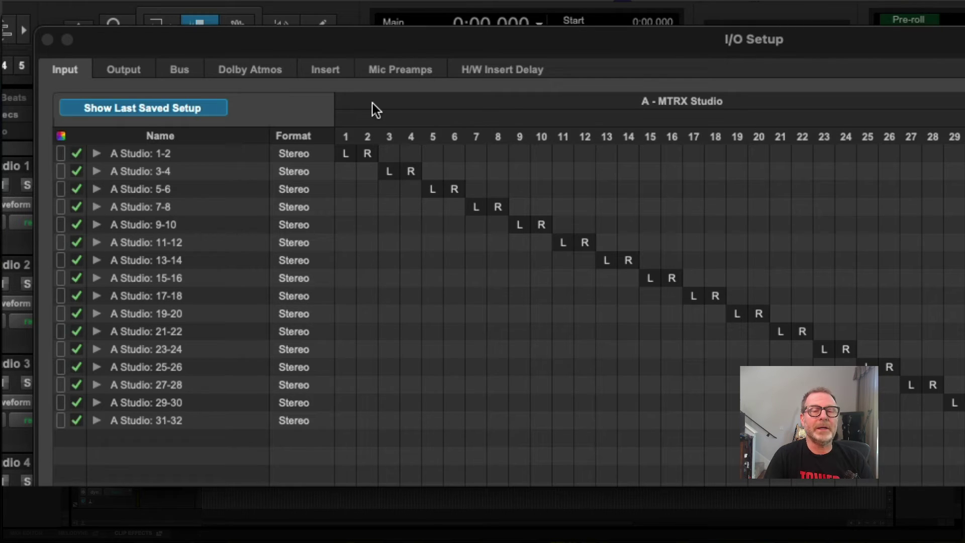
pyautogui.click(173, 111)
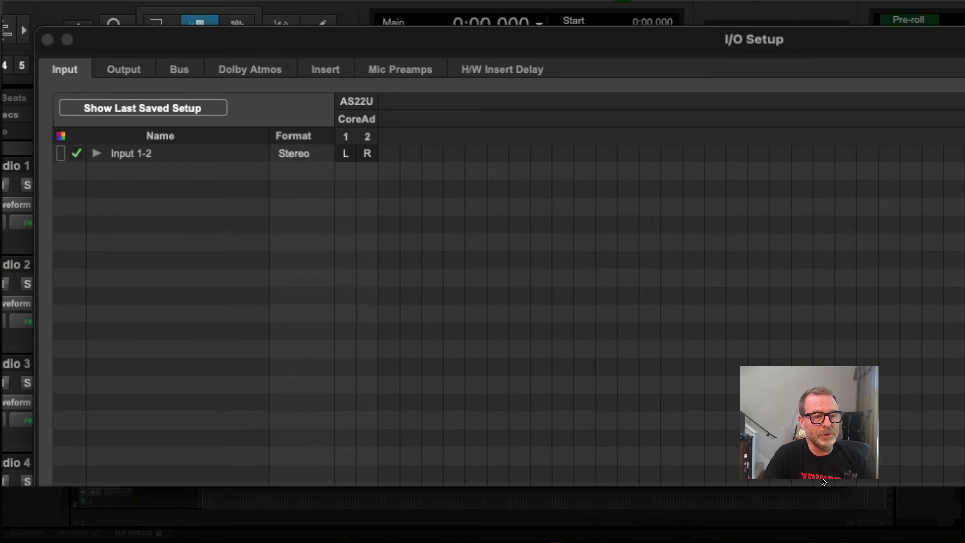
pyautogui.click(131, 73)
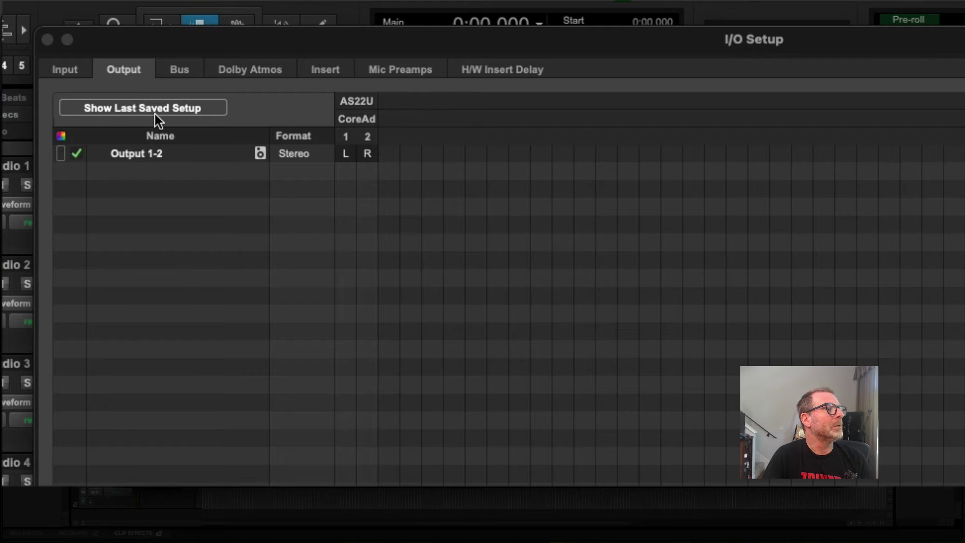
# Map buses A Studio 3-4 through 31-32 to Output 1-2 (Stereo), then view the Input tab.
pyautogui.click(182, 70)
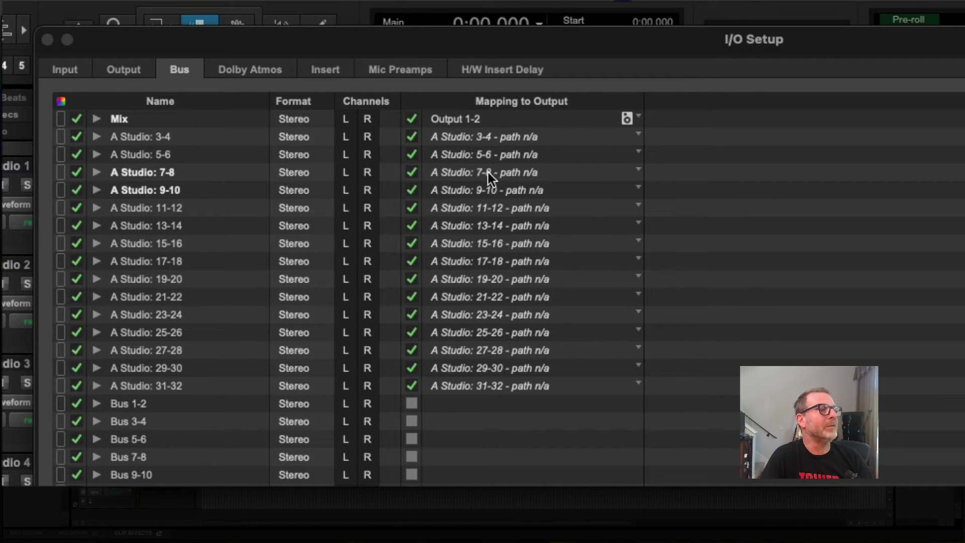
pyautogui.click(479, 136)
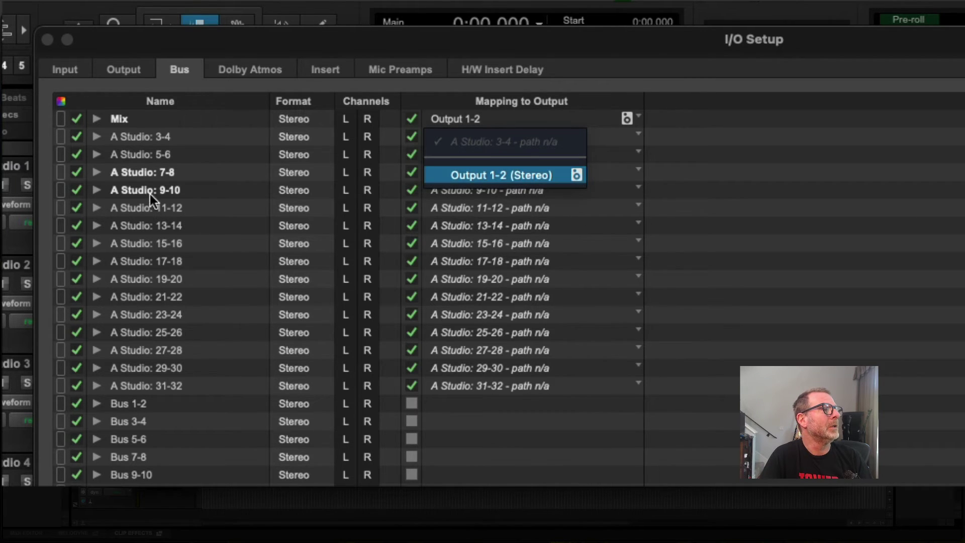
pyautogui.click(142, 141)
pyautogui.click(141, 137)
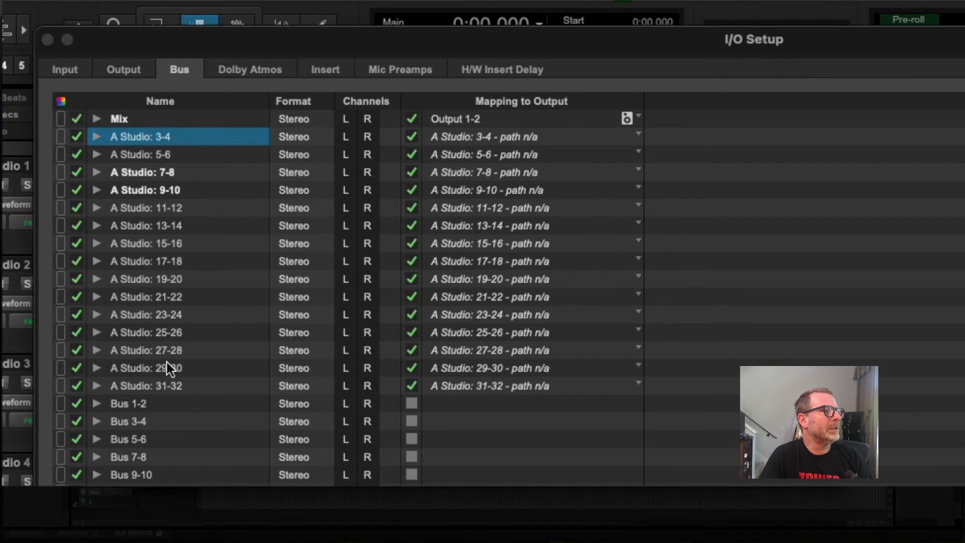
pyautogui.keyDown('shift'); pyautogui.click(167, 391); pyautogui.keyUp('shift')
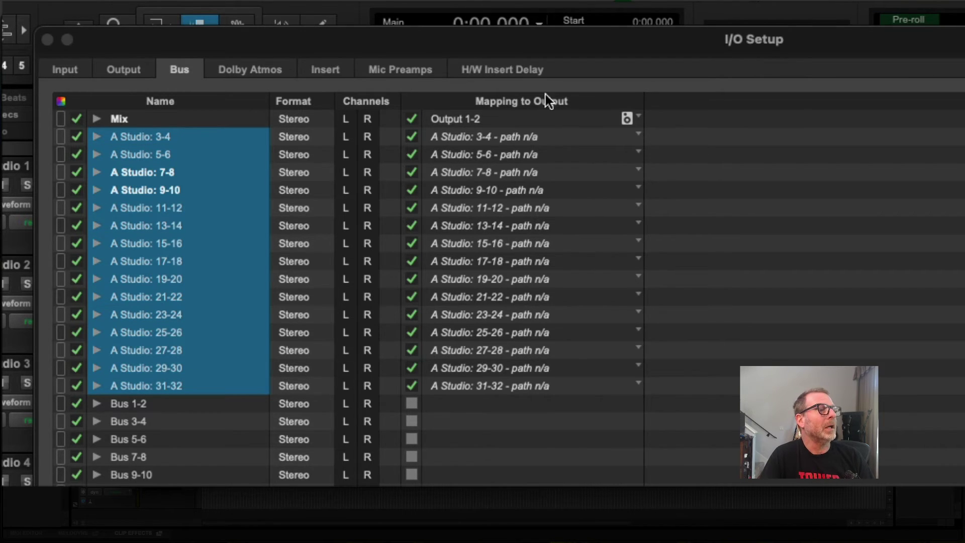
pyautogui.click(502, 137)
pyautogui.click(507, 179)
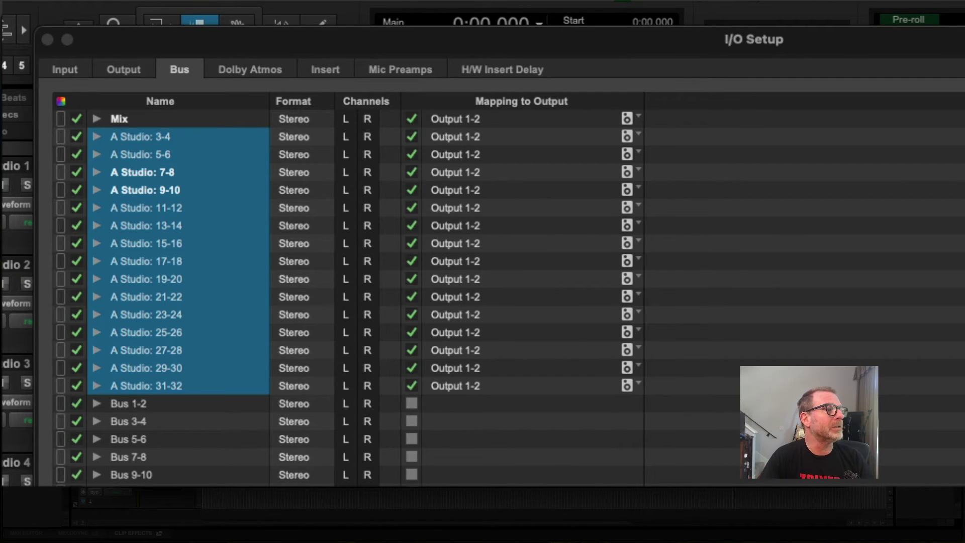
pyautogui.click(65, 68)
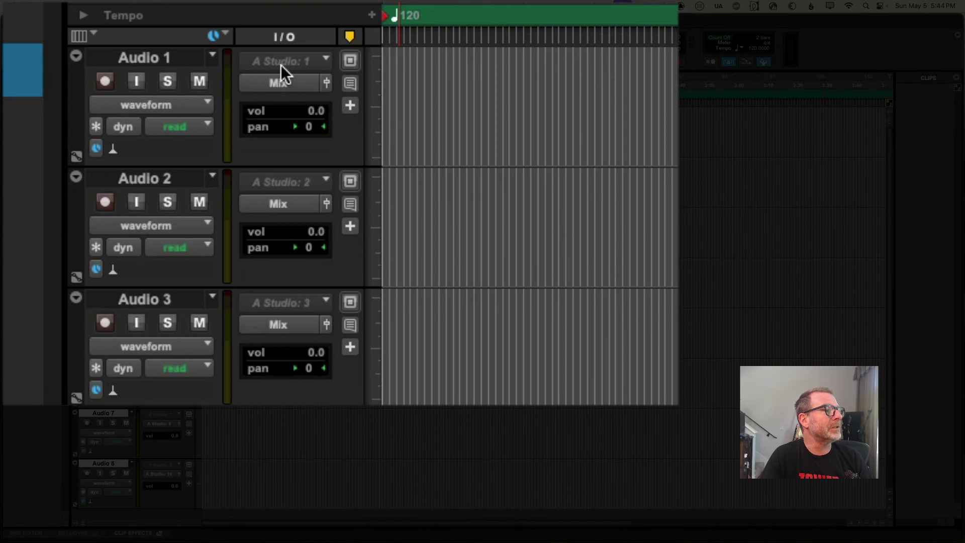
# Set Audio 1's input to Input 1 (Mono), Audio 2's to Input 2 (Mono), and arm Audio 2.
pyautogui.click(281, 65)
pyautogui.moveTo(360, 64)
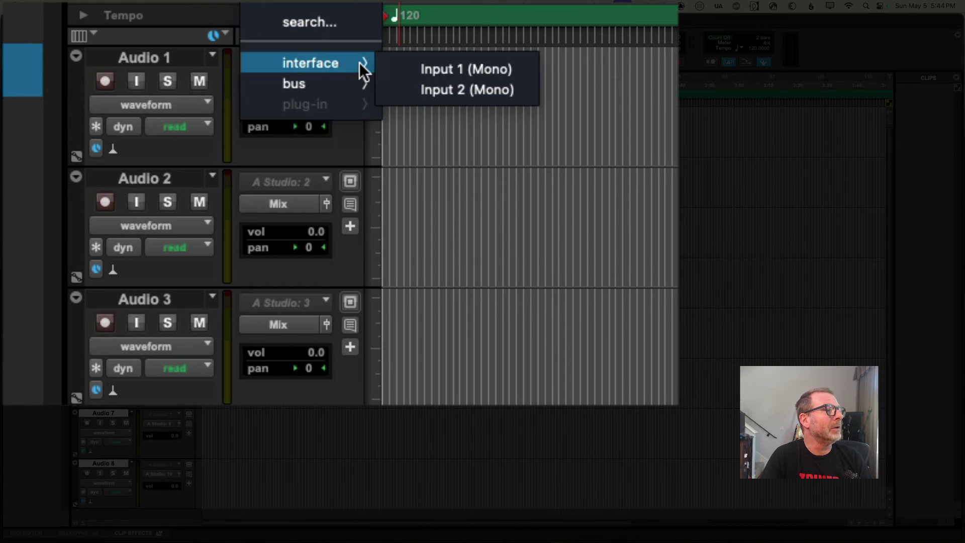
pyautogui.click(457, 68)
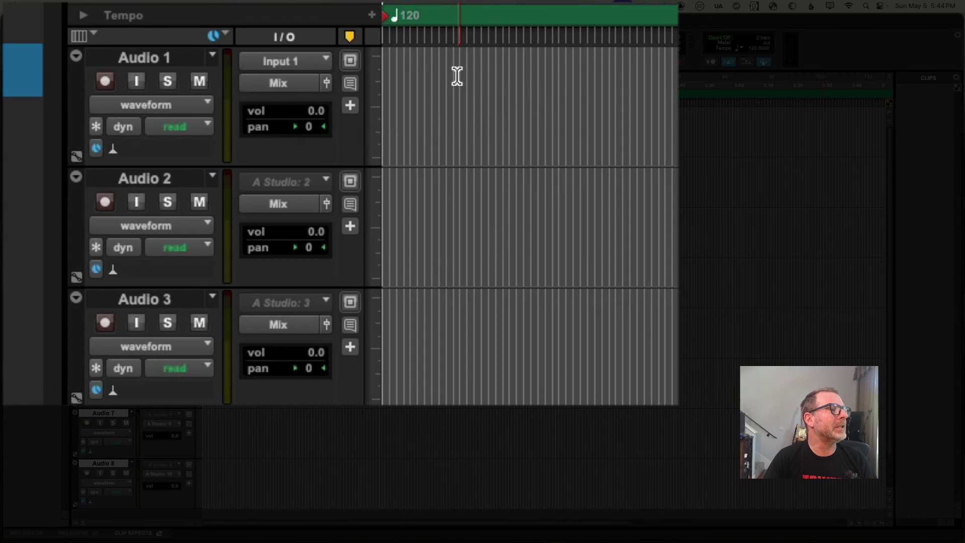
pyautogui.click(274, 183)
pyautogui.moveTo(347, 184)
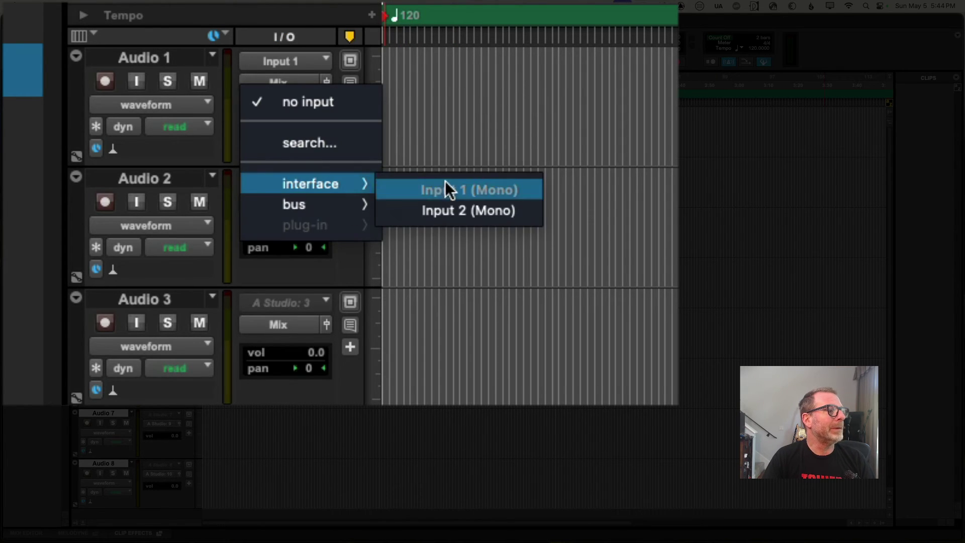
pyautogui.click(463, 210)
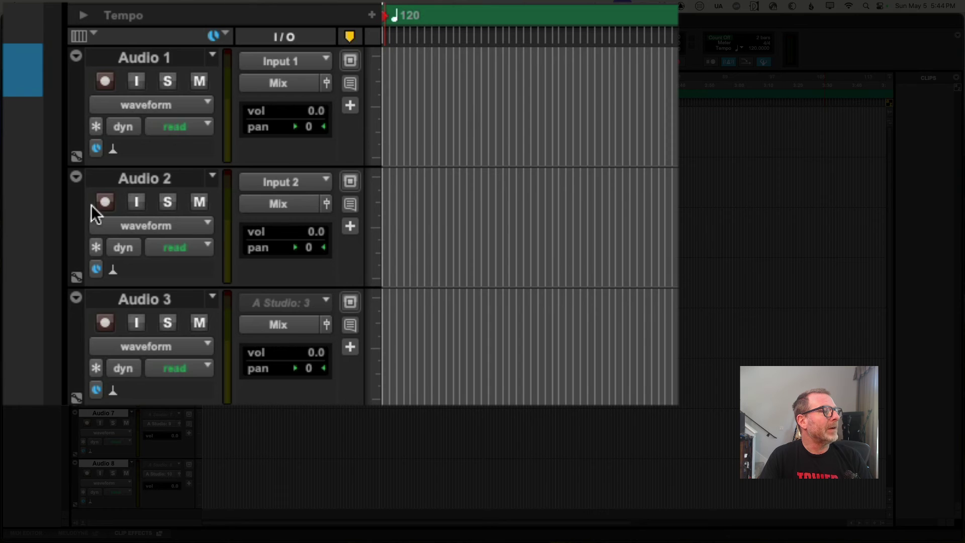
pyautogui.click(105, 202)
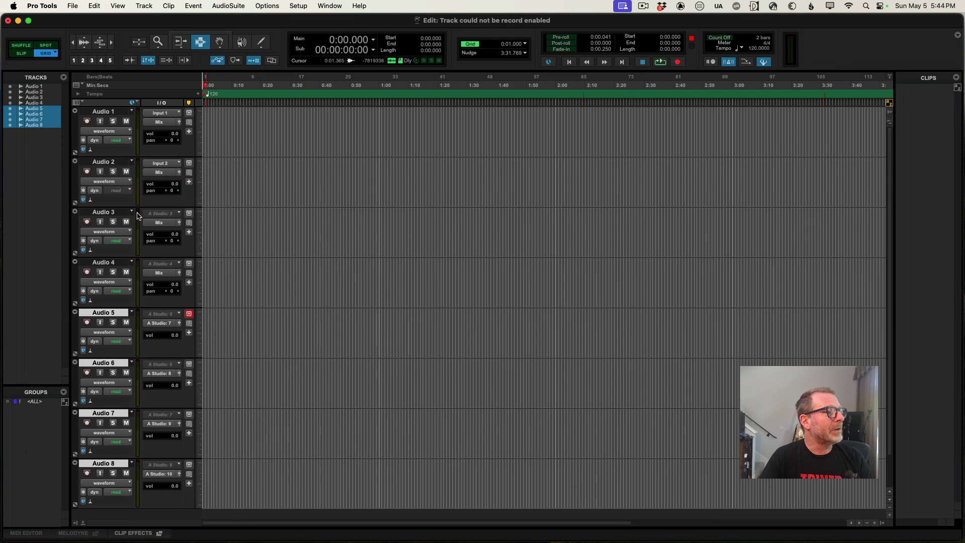
# Select Audio 3 and try arming it, dismissing the record-enable failure alert.
pyautogui.click(103, 211)
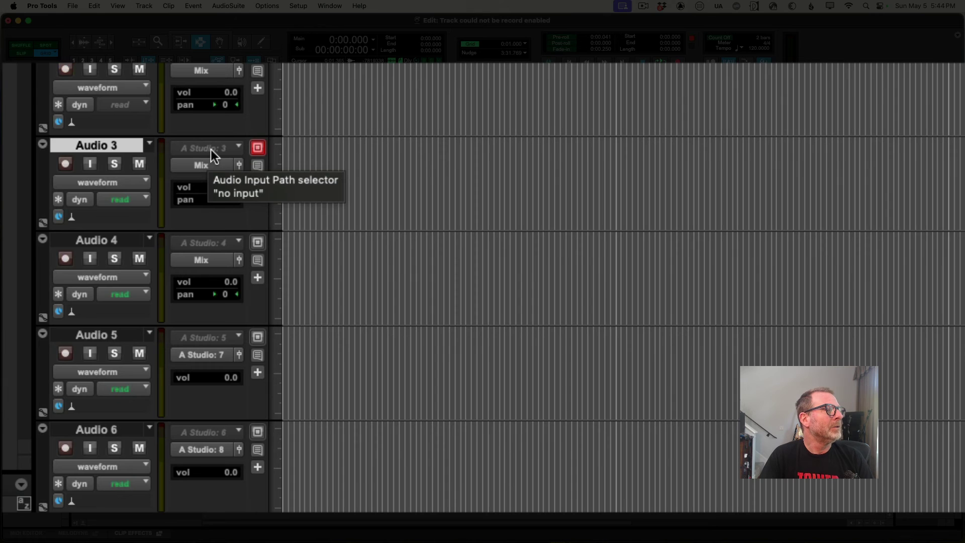
pyautogui.click(66, 164)
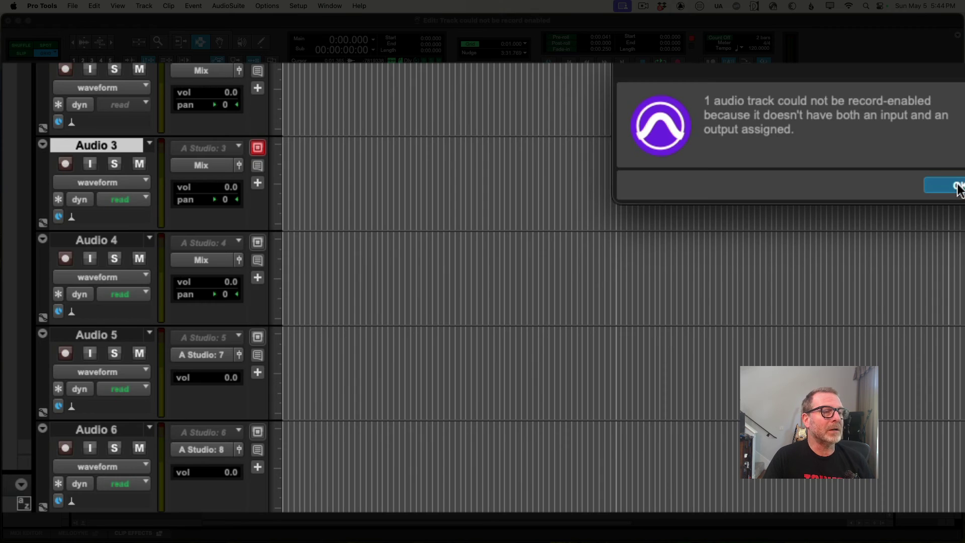
pyautogui.click(957, 186)
# Set Audio 3's input to Input 1 (Mono).
pyautogui.click(208, 147)
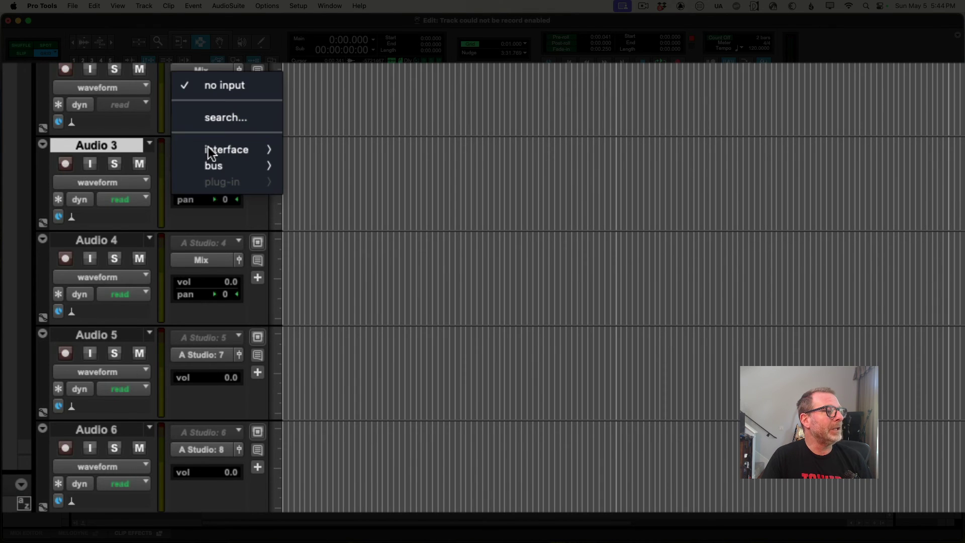
pyautogui.moveTo(269, 150)
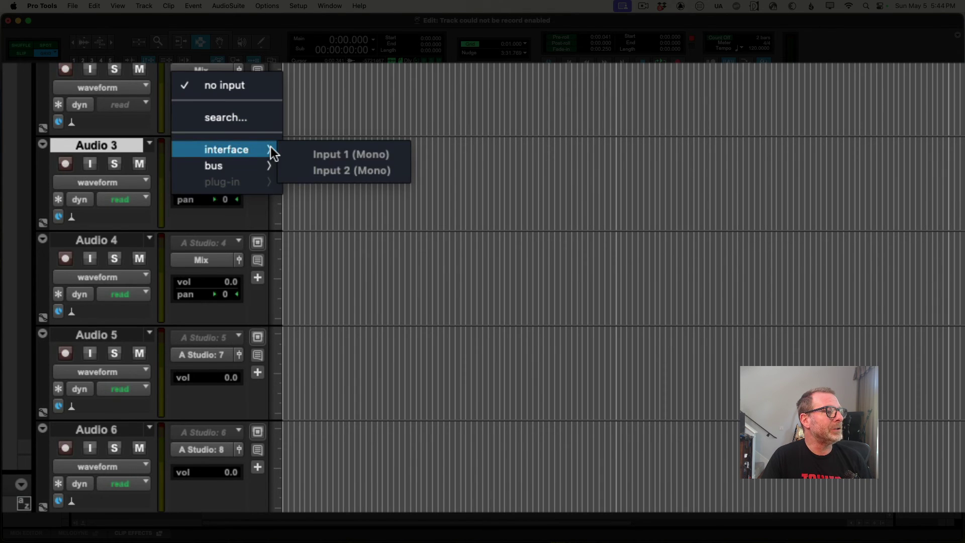
pyautogui.click(349, 157)
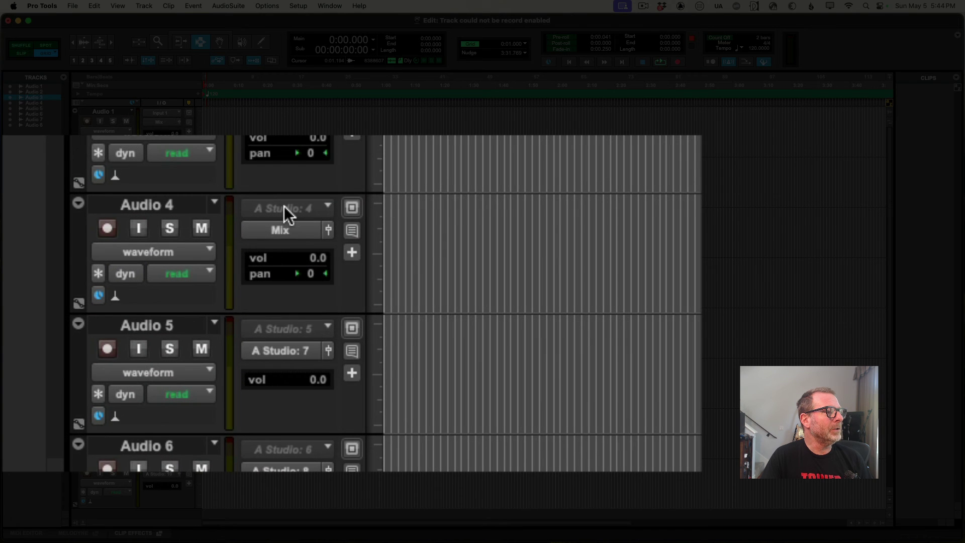
pyautogui.click(159, 262)
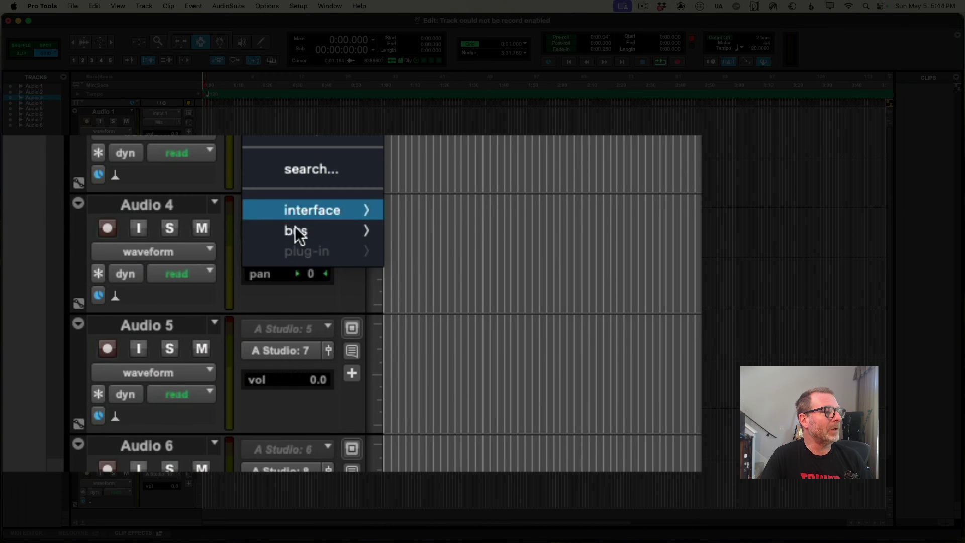
pyautogui.moveTo(298, 232)
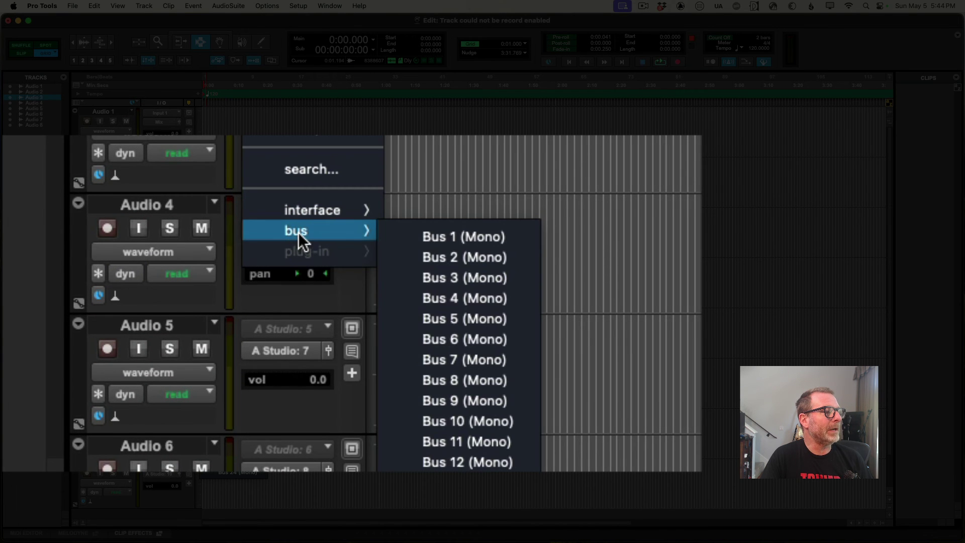
pyautogui.click(442, 238)
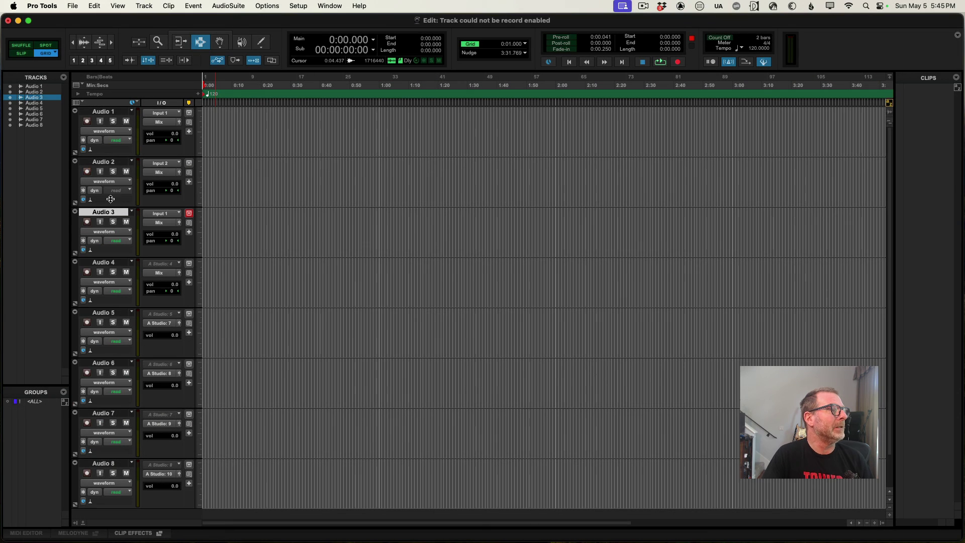